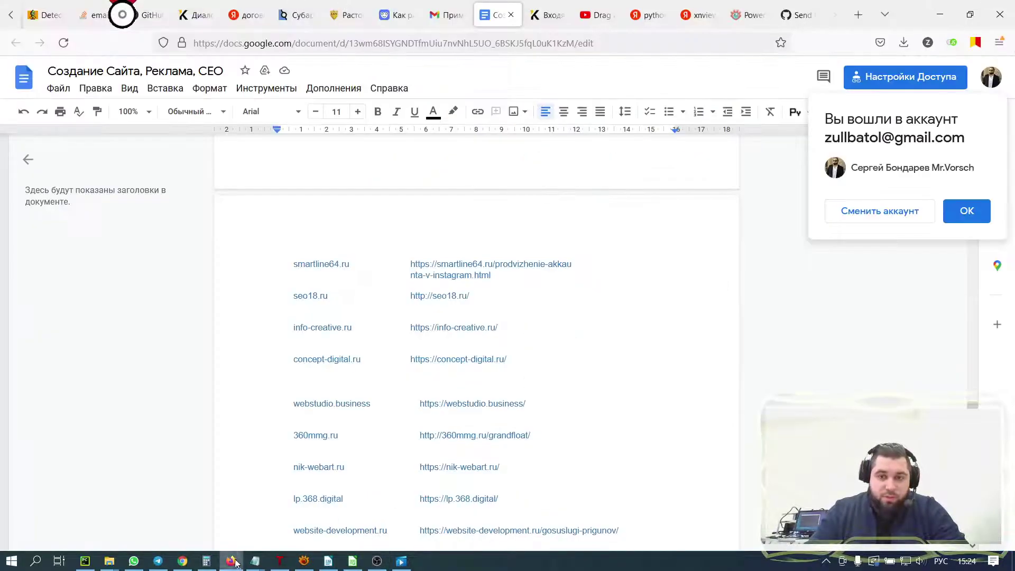
# Step: Switch to Firefox and show the XnView MP downloads page with its web address on xnview.com
pyautogui.click(231, 561)
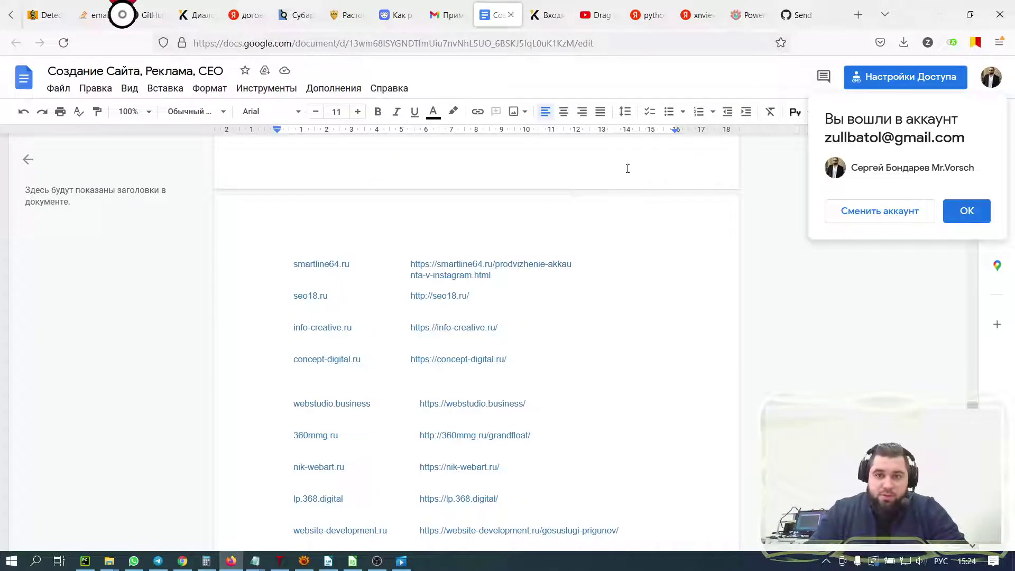
pyautogui.click(747, 15)
pyautogui.moveTo(295, 43); pyautogui.dragTo(164, 44)
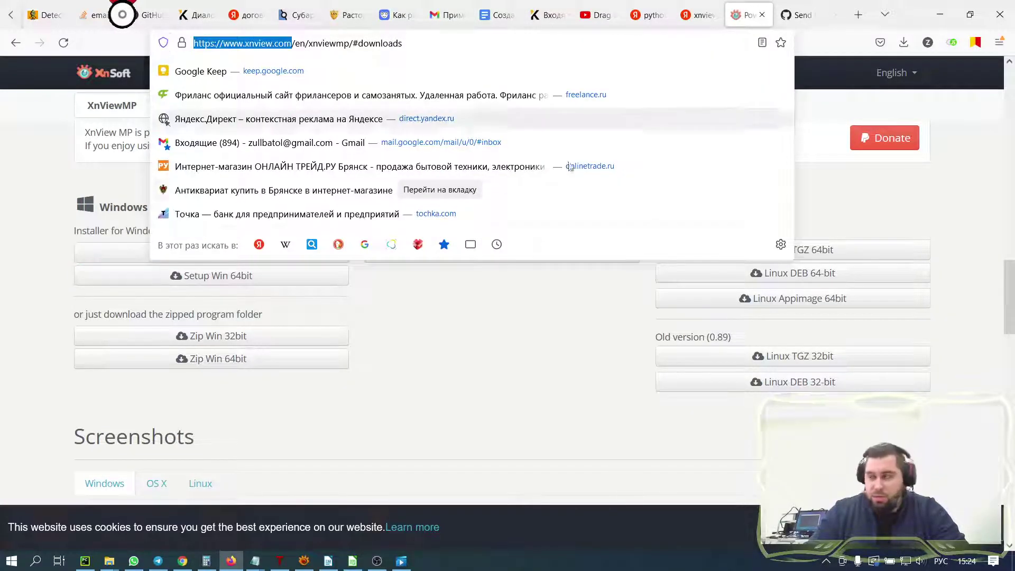
pyautogui.click(449, 402)
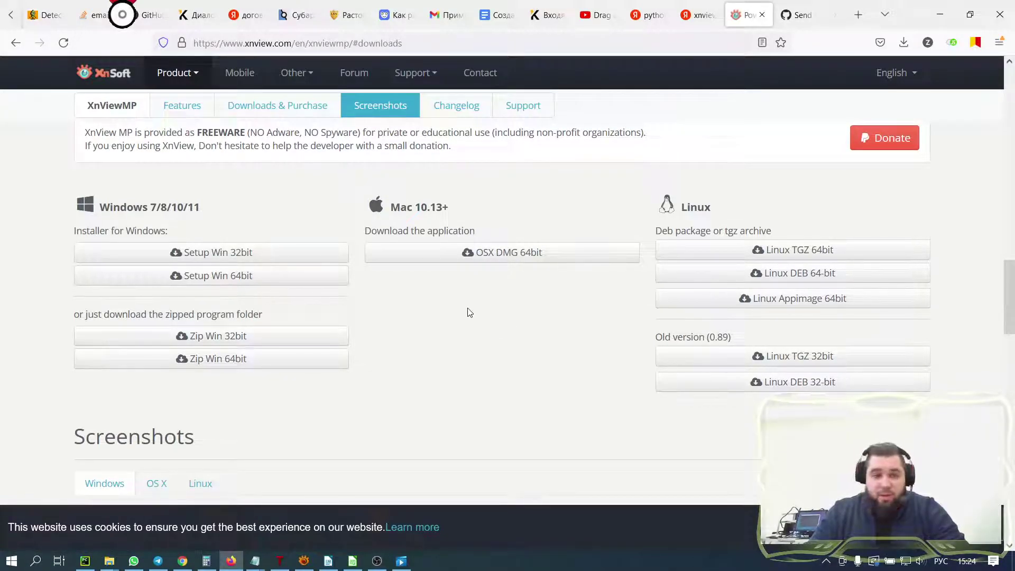
# Step: Switch to XnView MP, close the finished batch processing window and maximize the image browser
pyautogui.click(303, 561)
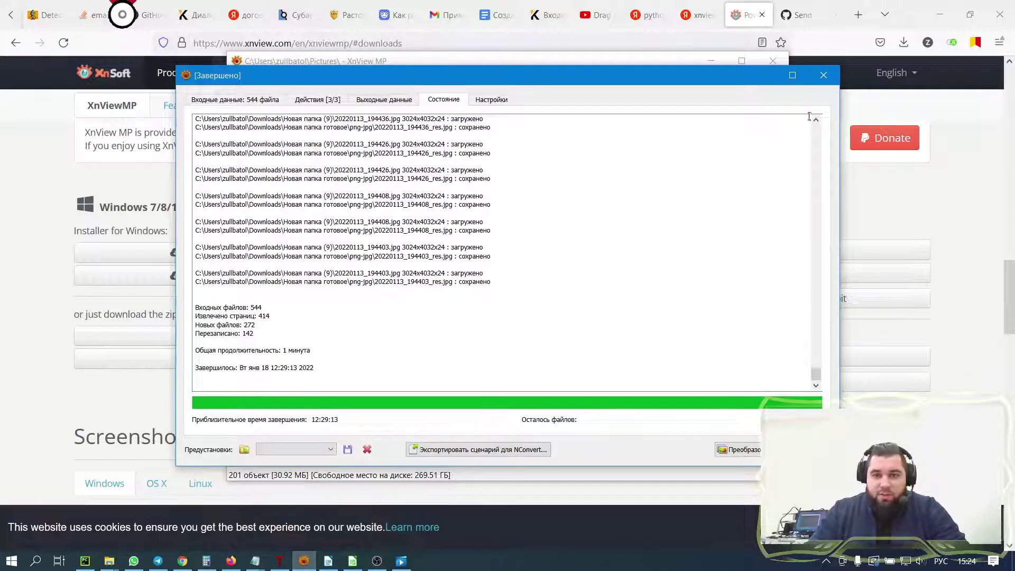
pyautogui.click(207, 102)
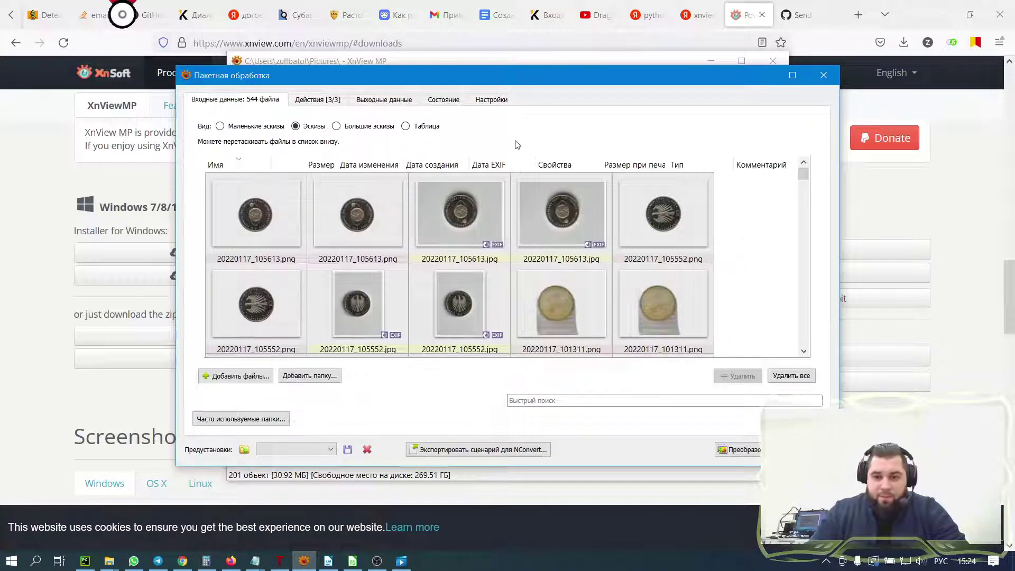
pyautogui.click(799, 449)
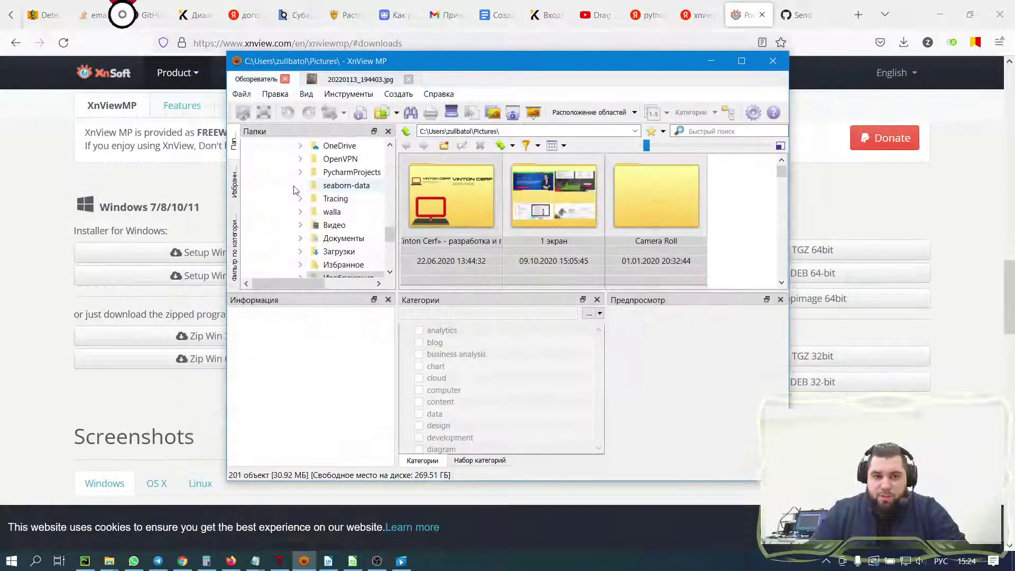
pyautogui.click(741, 60)
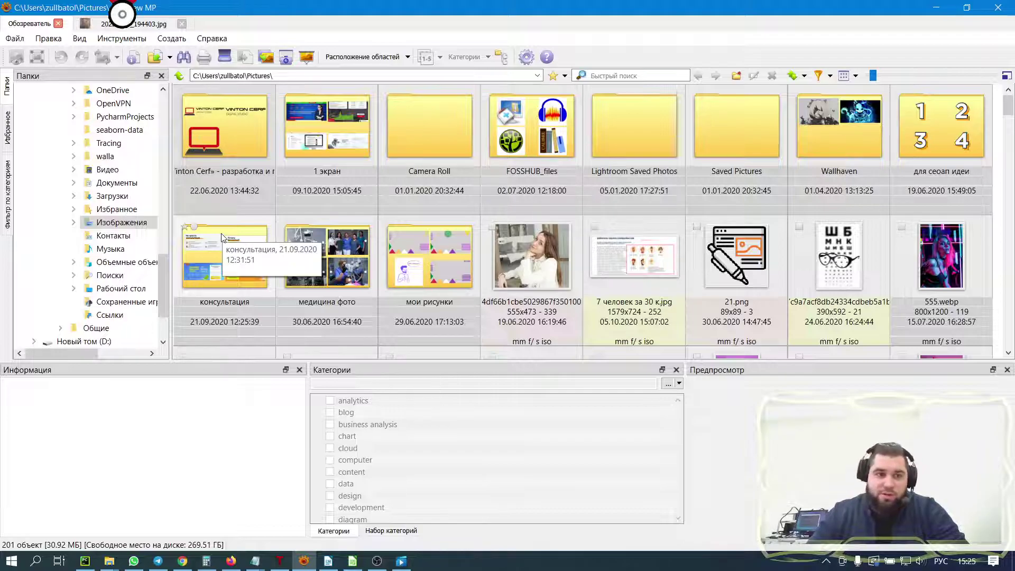
# Step: Start a new batch processing job and add the folder "Новая папка (9)" from Загрузки as input
pyautogui.click(139, 41)
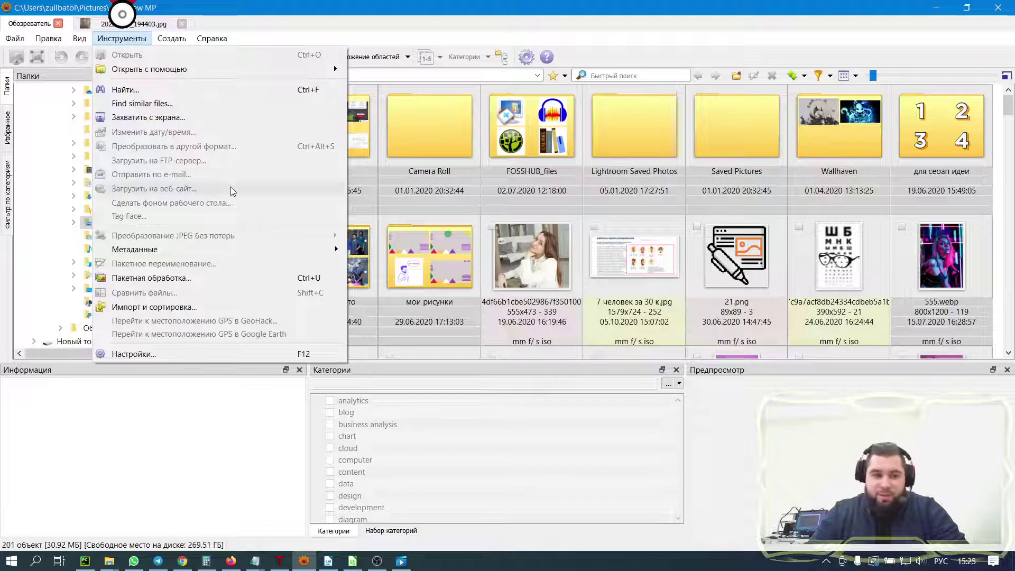
pyautogui.click(164, 283)
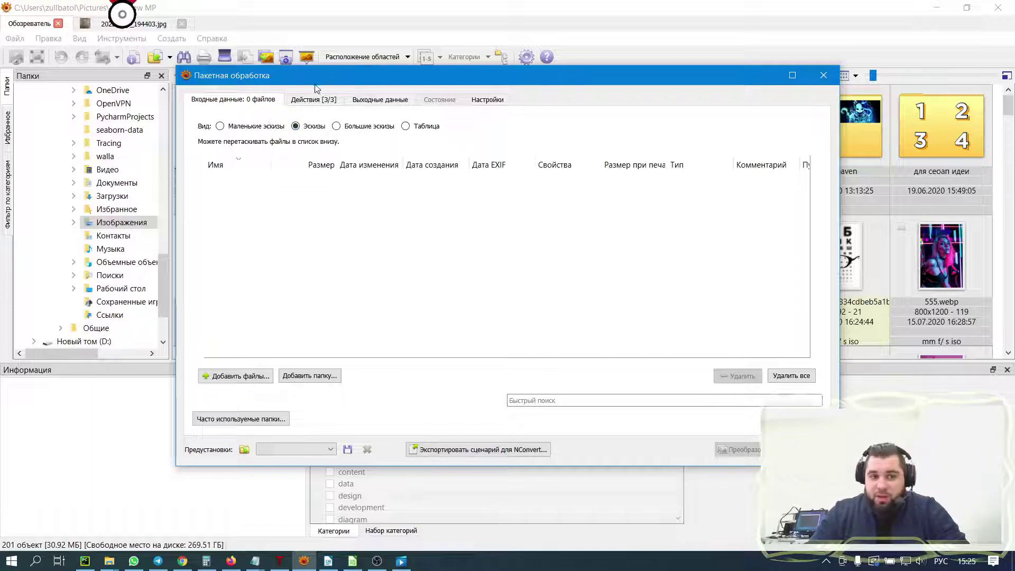
pyautogui.click(321, 380)
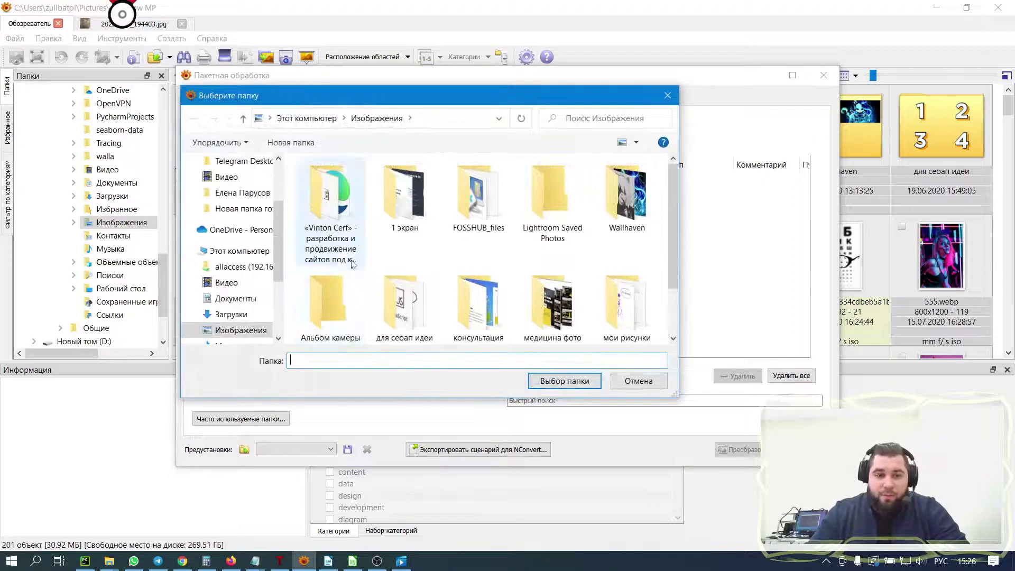
pyautogui.scroll(3, 231, 220)
pyautogui.scroll(-3, 231, 220)
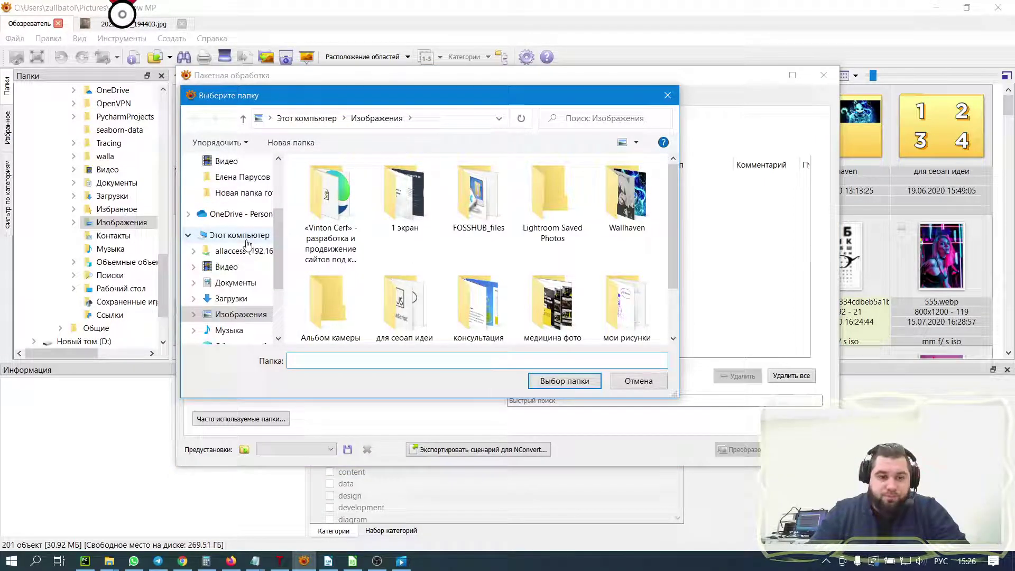
pyautogui.click(249, 301)
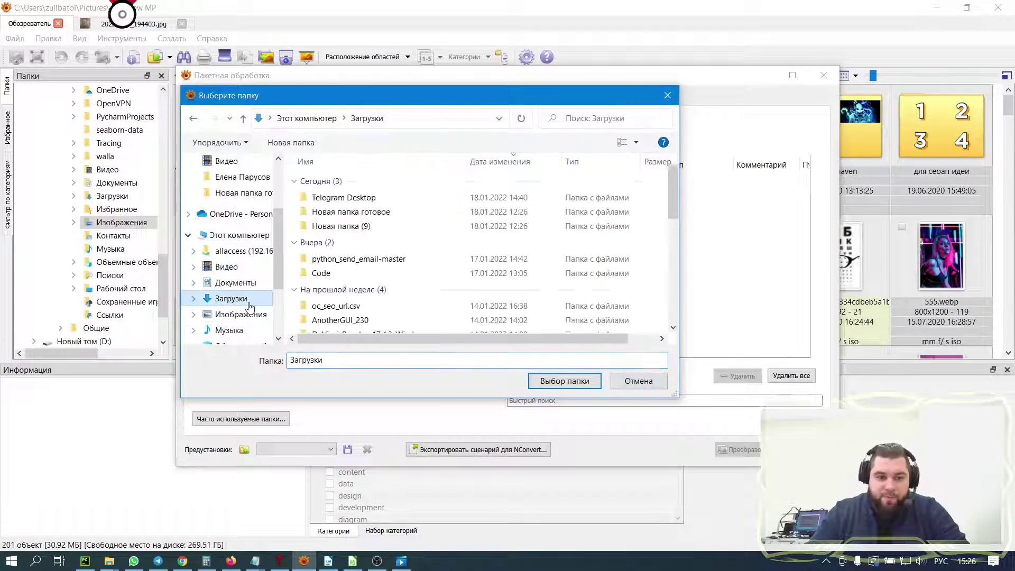
pyautogui.click(369, 230)
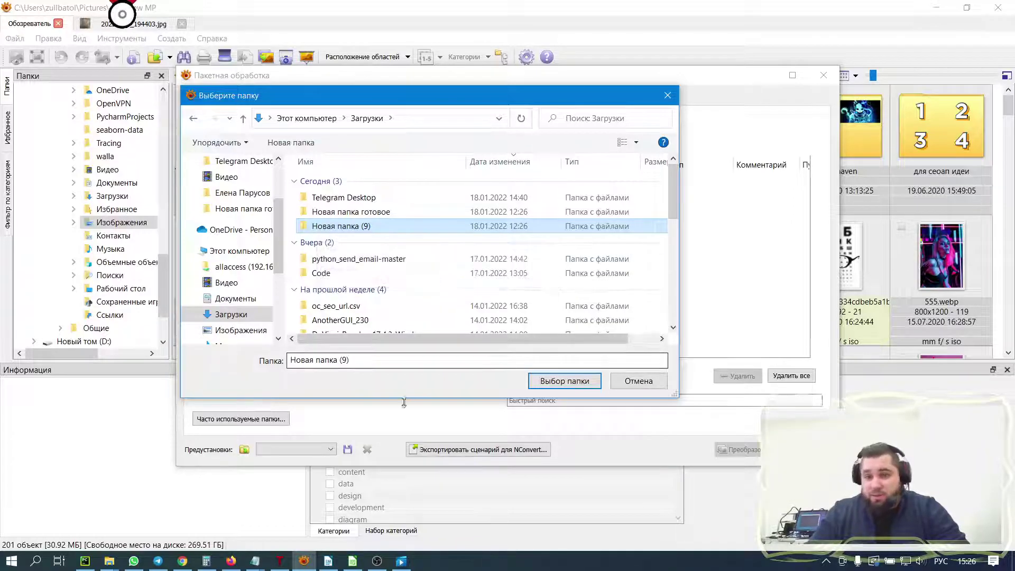
pyautogui.click(584, 381)
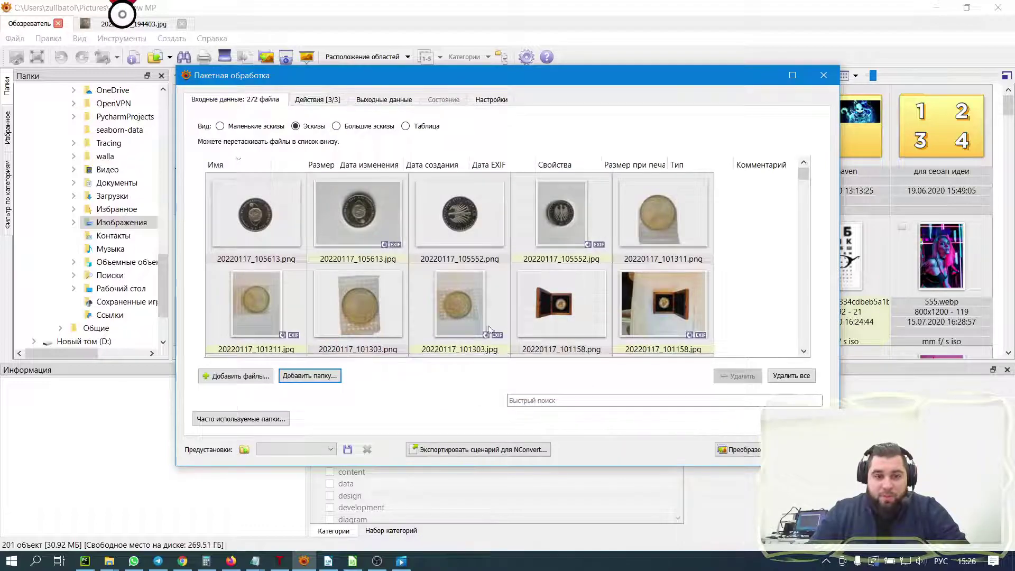
# Step: Look through the thumbnails of the PNG and JPG images loaded as input for the batch
pyautogui.scroll(-1, 477, 245)
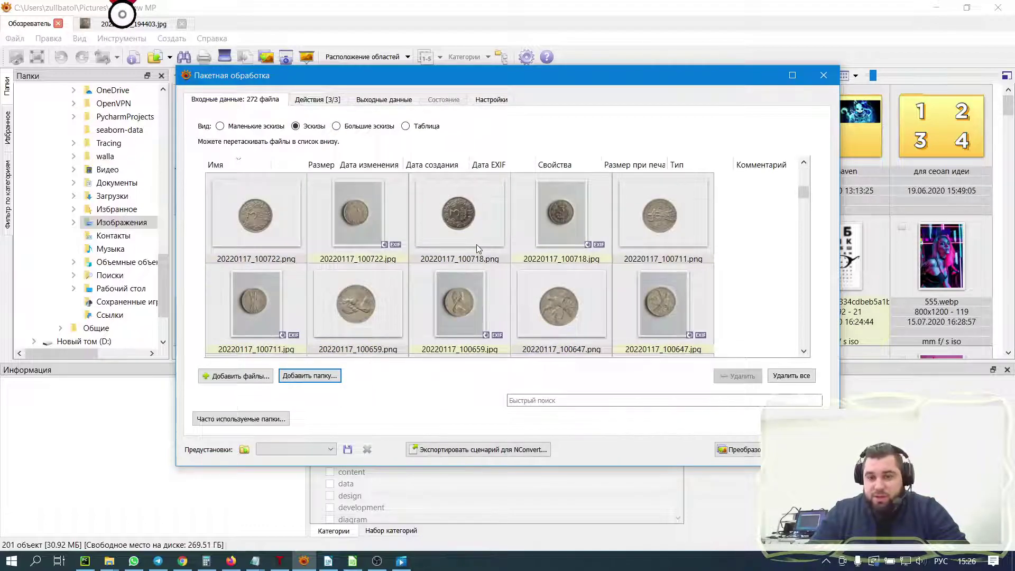
pyautogui.scroll(-6, 477, 244)
pyautogui.scroll(-10, 480, 244)
pyautogui.scroll(-3, 477, 247)
pyautogui.scroll(10, 478, 249)
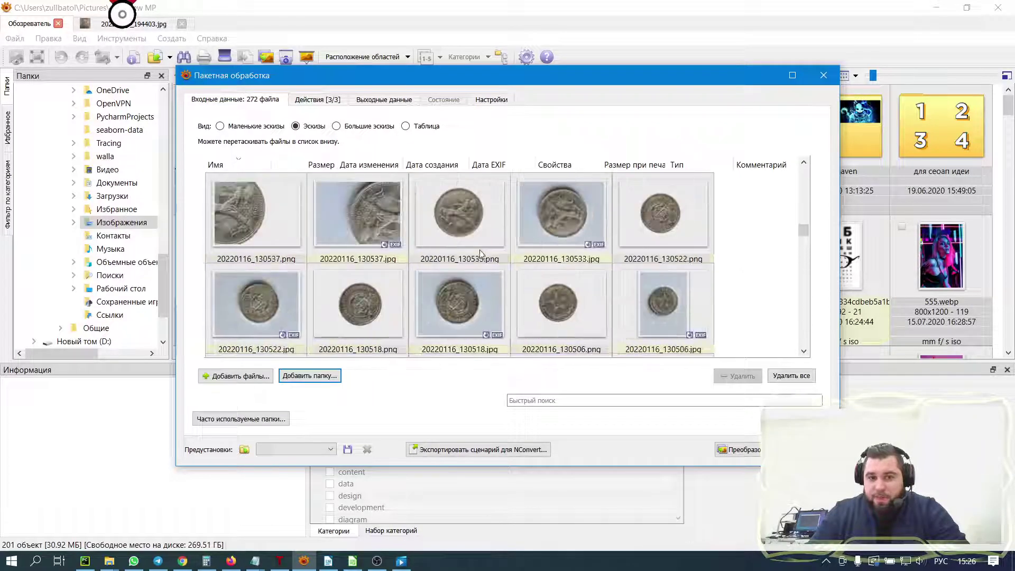
pyautogui.scroll(8, 480, 252)
pyautogui.click(109, 561)
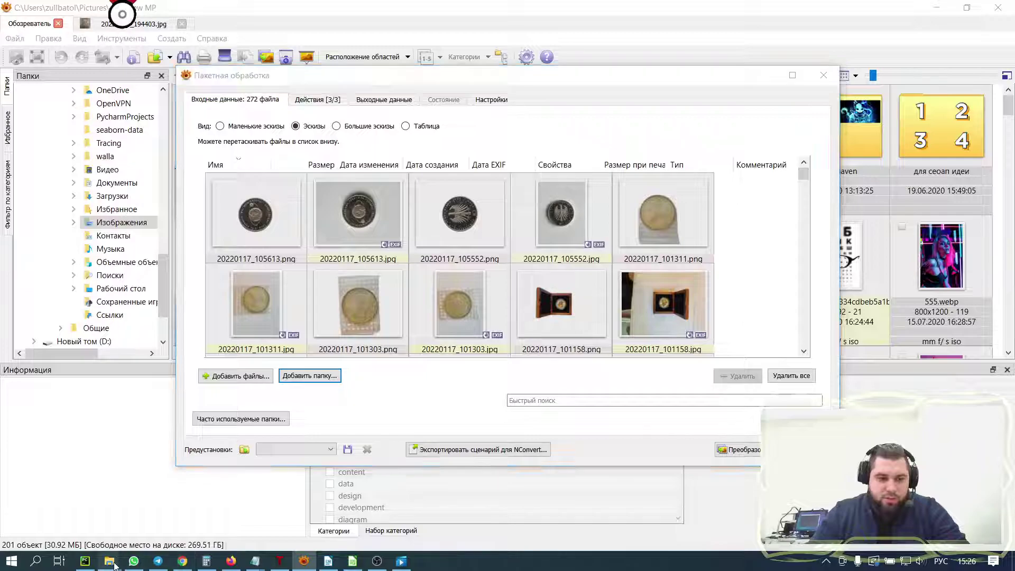
pyautogui.moveTo(319, 513)
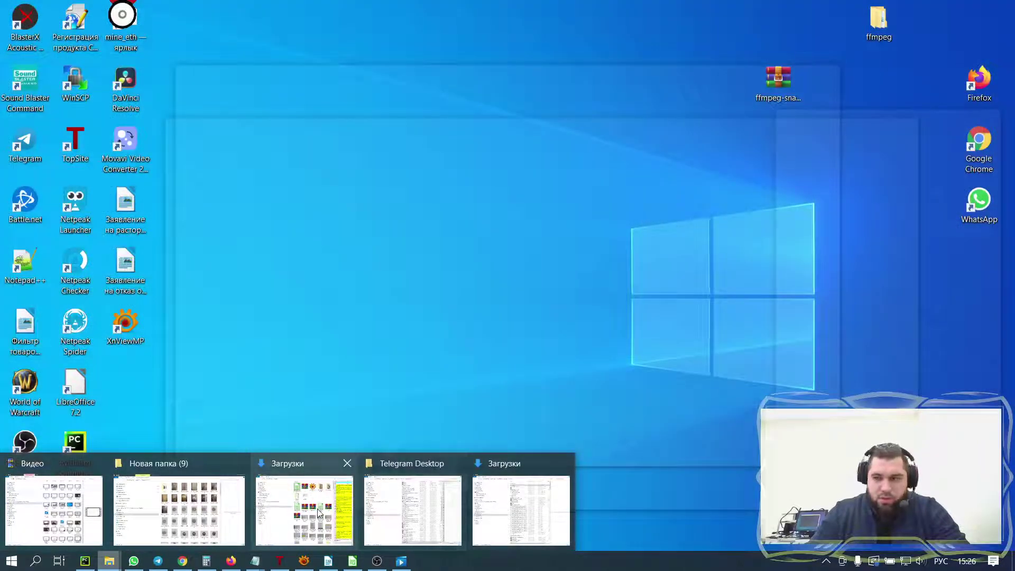
pyautogui.press('Escape')
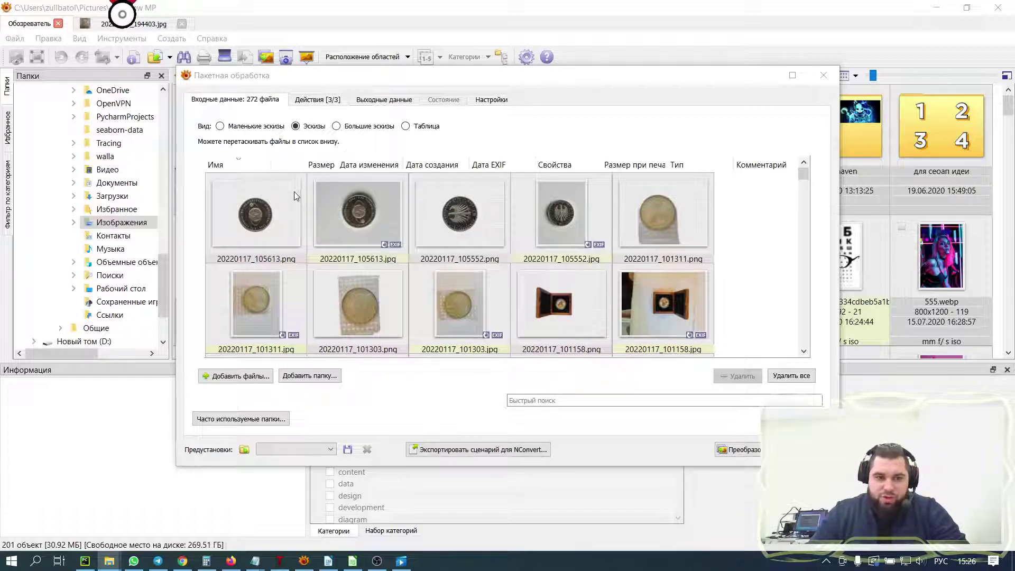
pyautogui.scroll(-5, 540, 187)
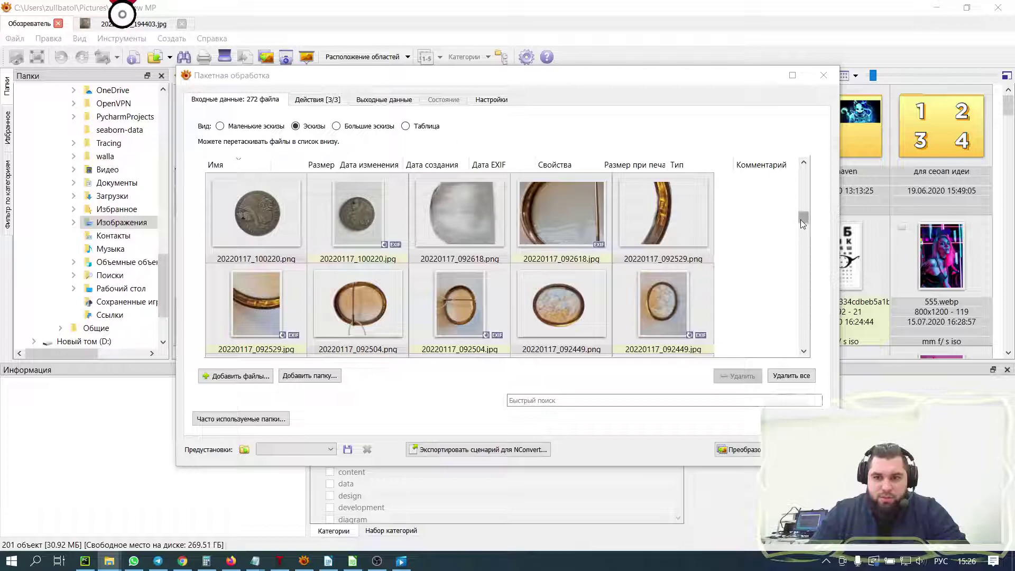
pyautogui.moveTo(803, 218)
pyautogui.mouseDown()
pyautogui.moveTo(803, 339)
pyautogui.moveTo(803, 218)
pyautogui.mouseUp()
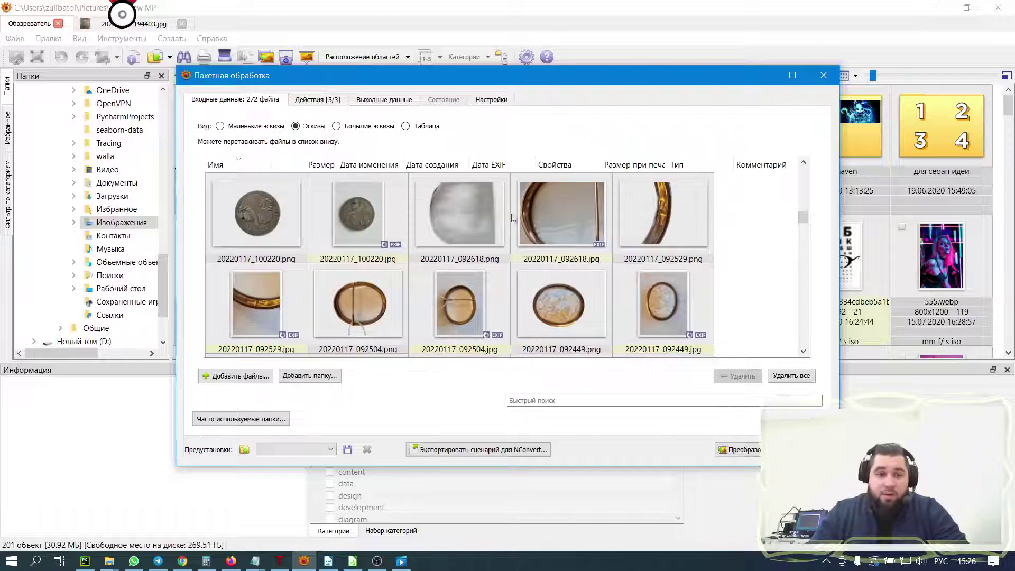
pyautogui.scroll(5, 445, 318)
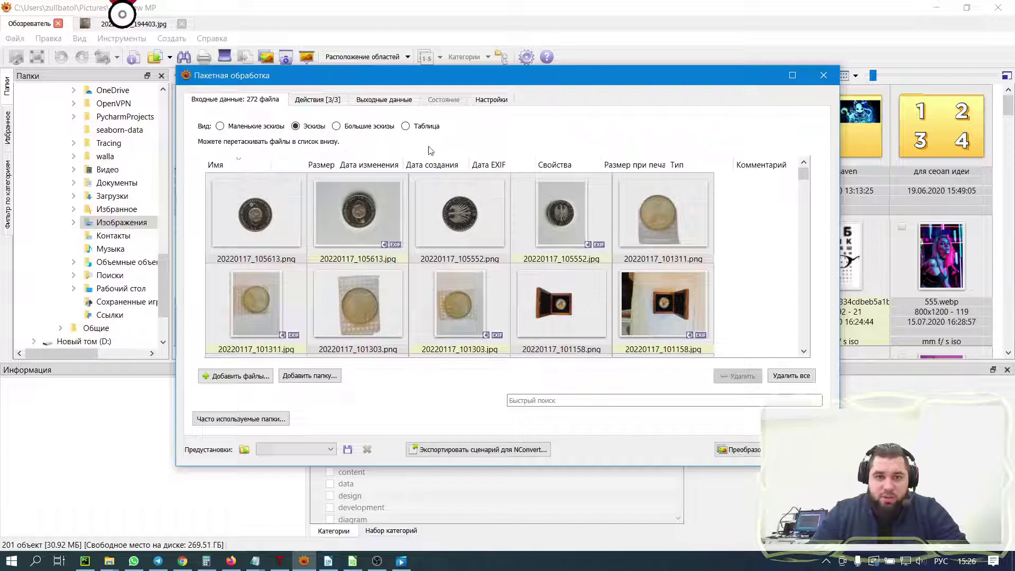
# Step: Review the input files as a table with sizes and types, and return to the thumbnail view
pyautogui.click(417, 126)
pyautogui.scroll(-10, 447, 261)
pyautogui.scroll(-8, 450, 269)
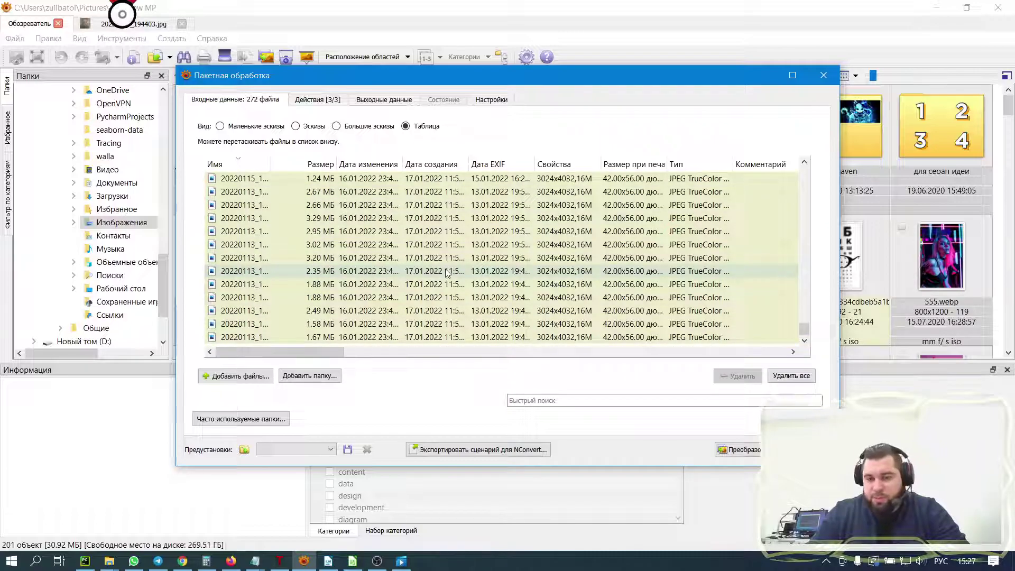
pyautogui.scroll(8, 447, 270)
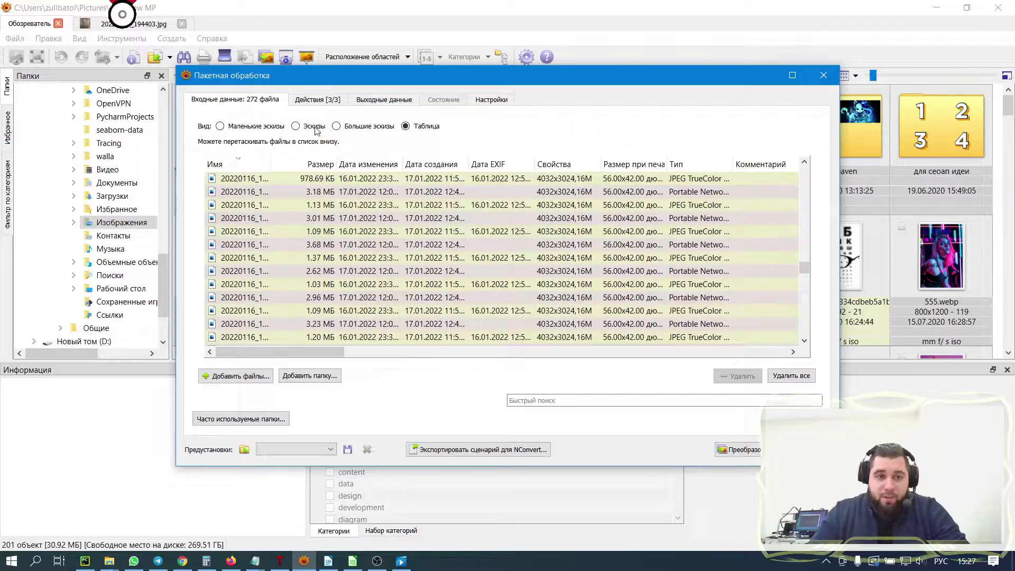
pyautogui.click(316, 127)
# Step: Choose the png-jpg folder in Загрузки\Новая папка готовое as output and shorten the path to "Новая папка готовое\"
pyautogui.click(335, 100)
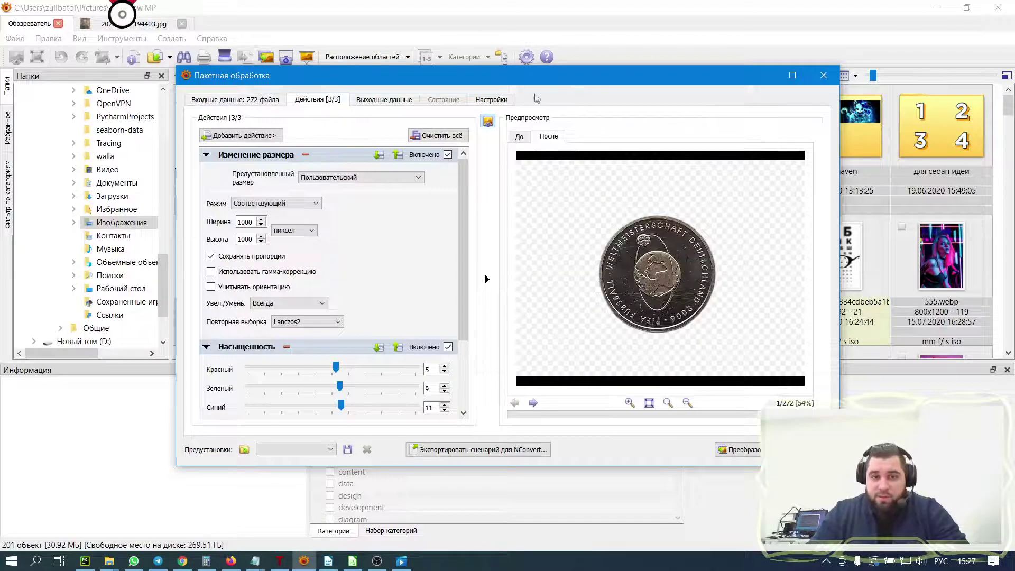
pyautogui.click(376, 99)
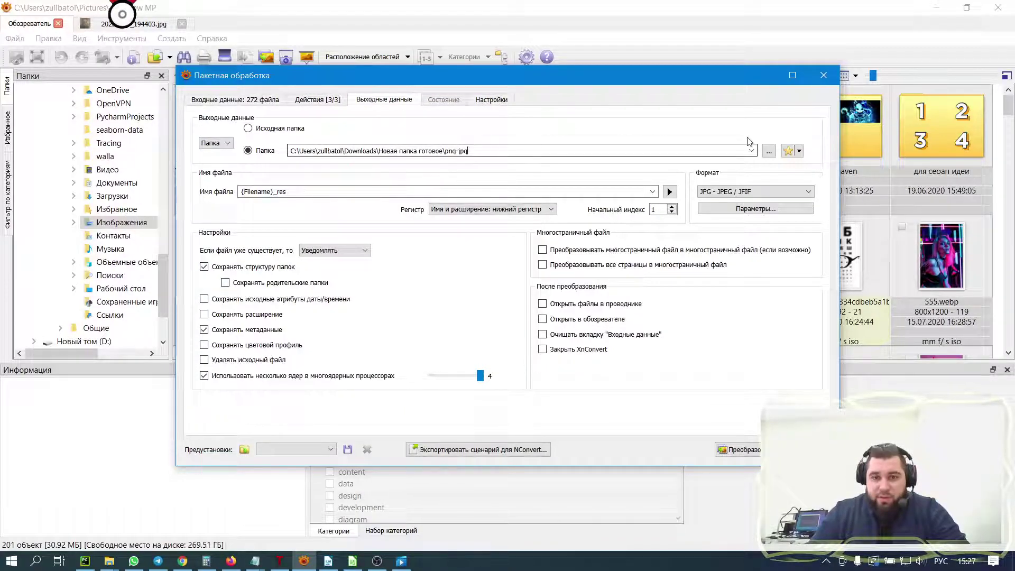
pyautogui.click(769, 151)
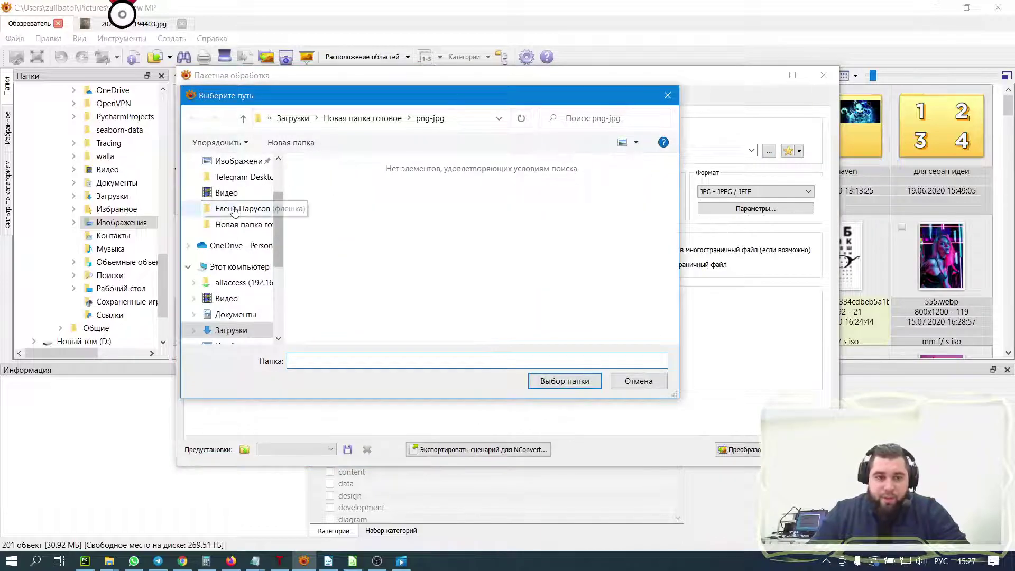
pyautogui.scroll(2, 235, 212)
pyautogui.click(236, 204)
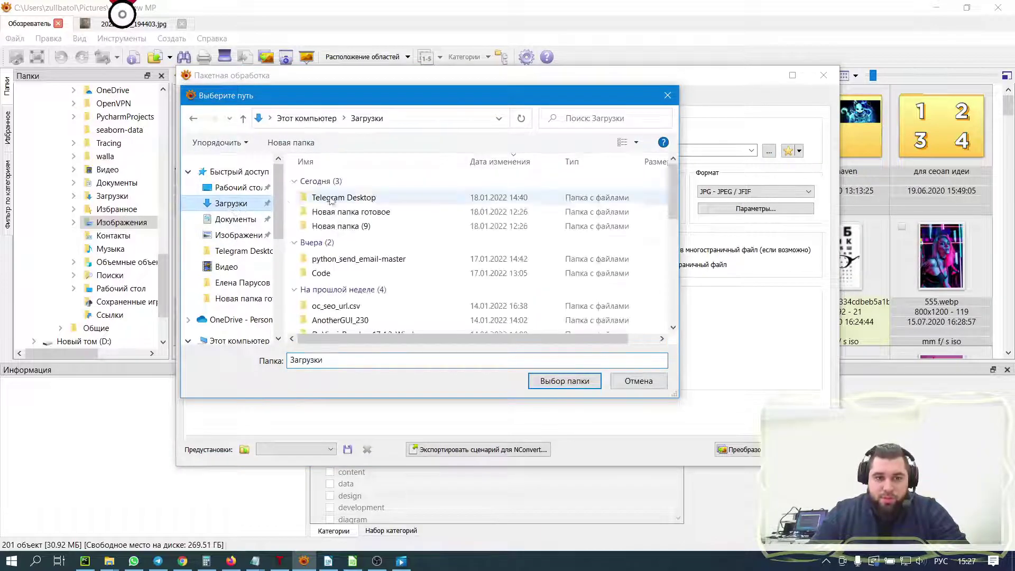
pyautogui.click(356, 212)
pyautogui.doubleClick(356, 212)
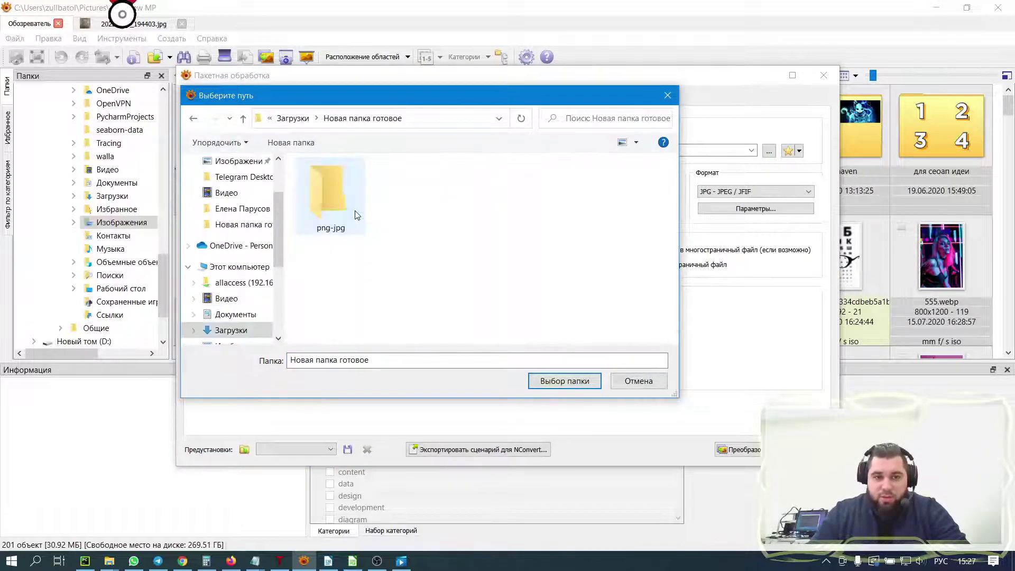
pyautogui.click(356, 216)
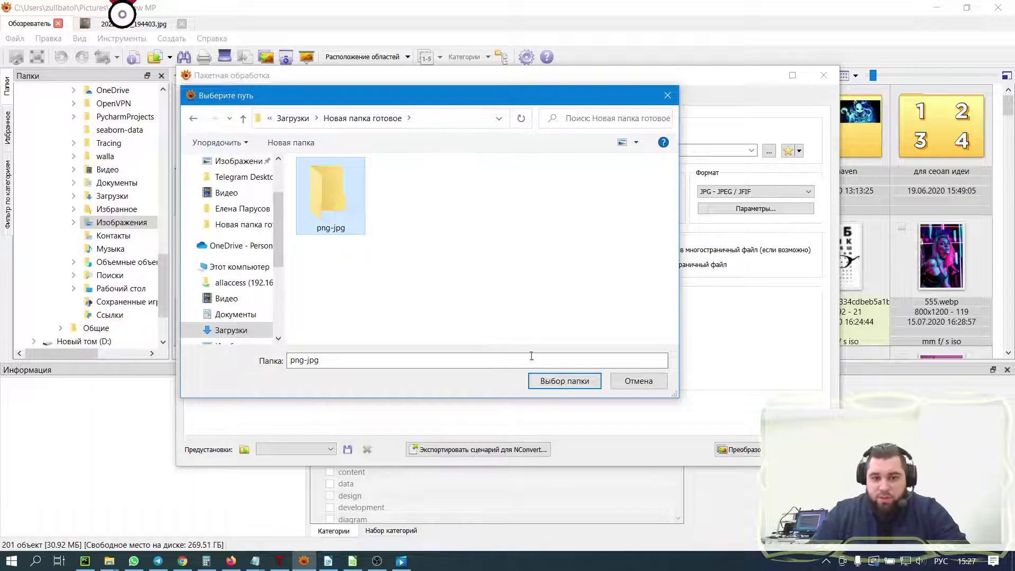
pyautogui.click(564, 381)
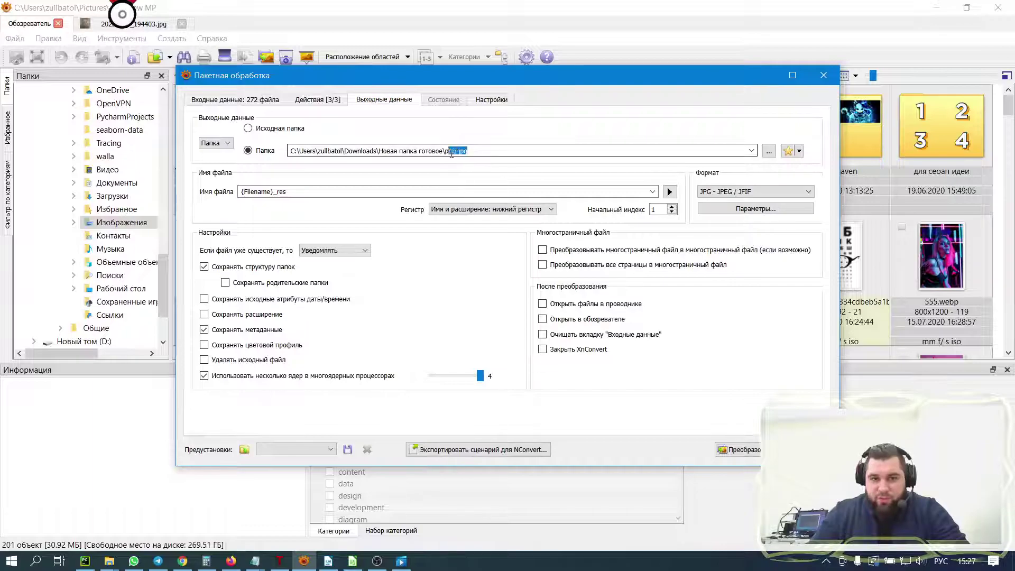
pyautogui.press('BackSpace')
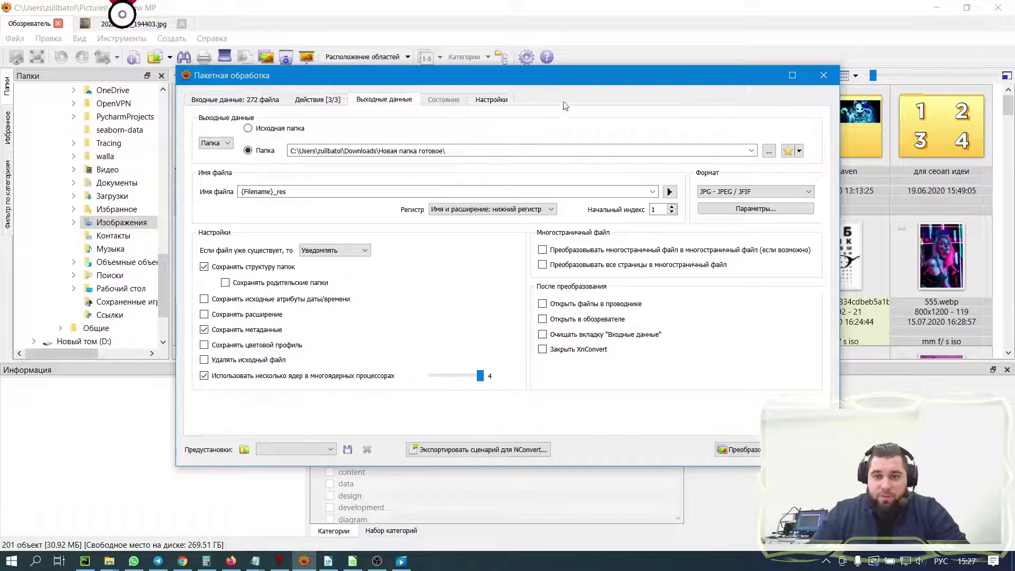
# Step: Review the configured resize, saturation and focus restoration actions and browse the image and correction actions available to add
pyautogui.click(331, 100)
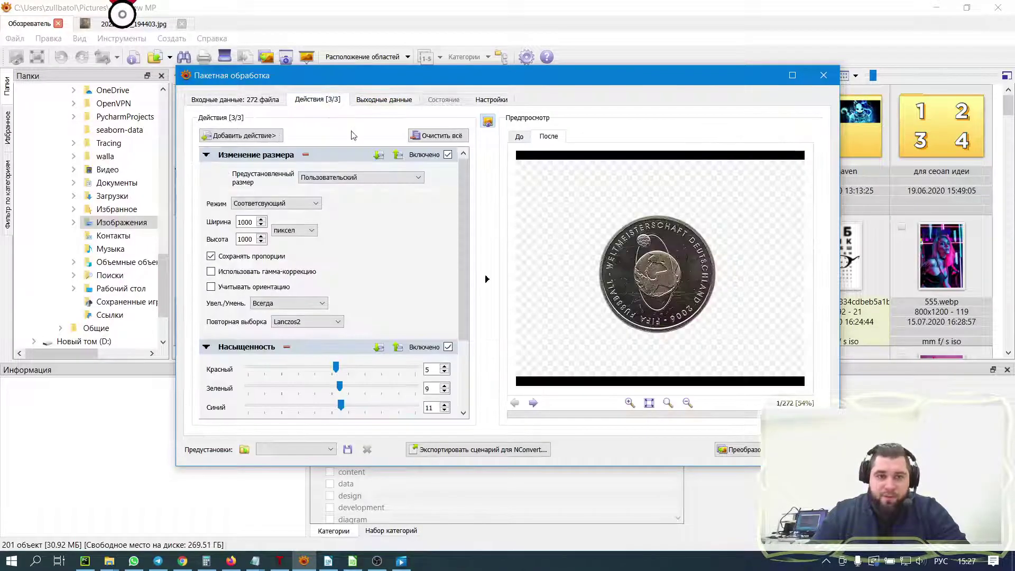
pyautogui.click(264, 136)
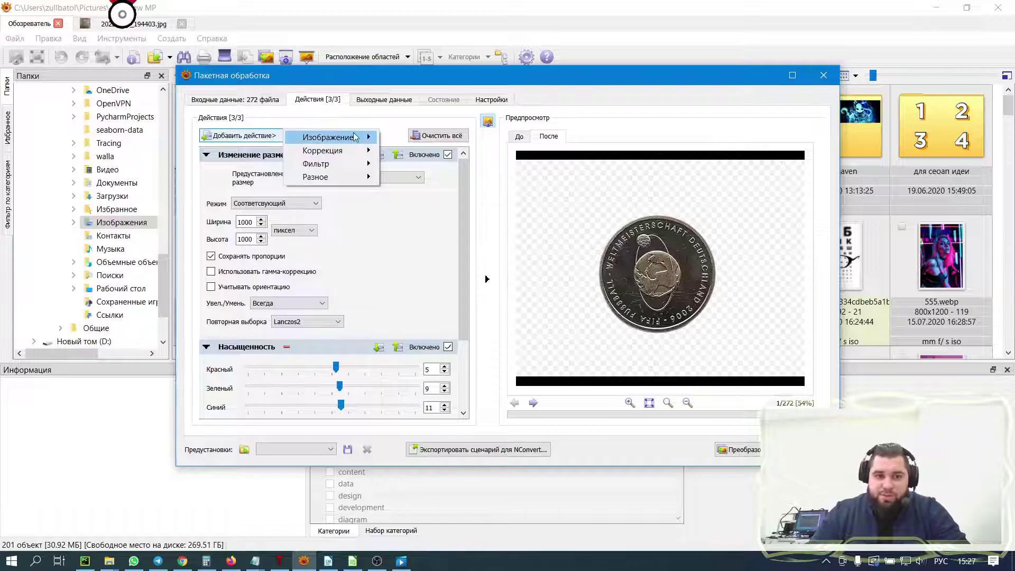
pyautogui.moveTo(354, 138)
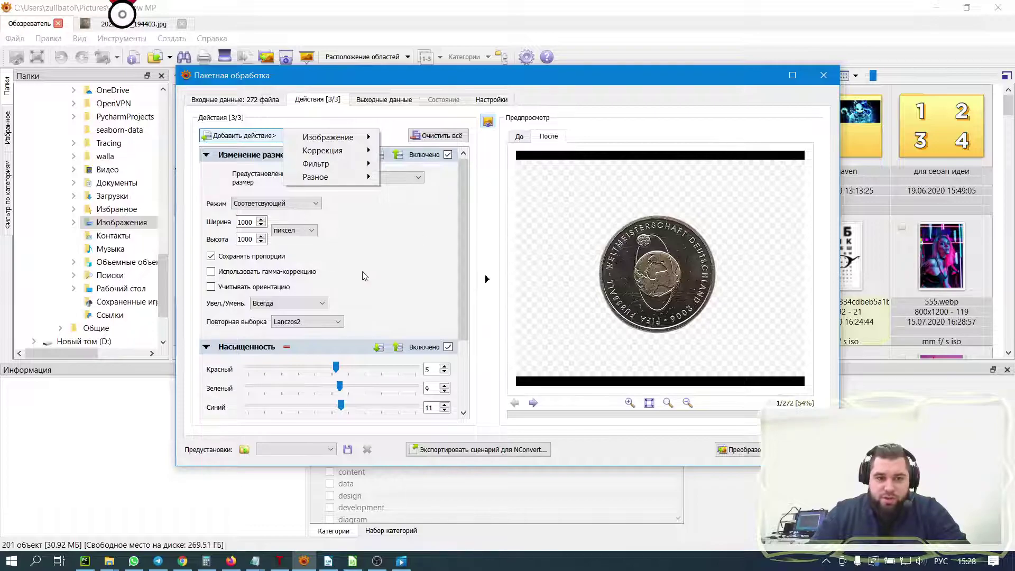
pyautogui.click(465, 161)
pyautogui.scroll(-3, 465, 191)
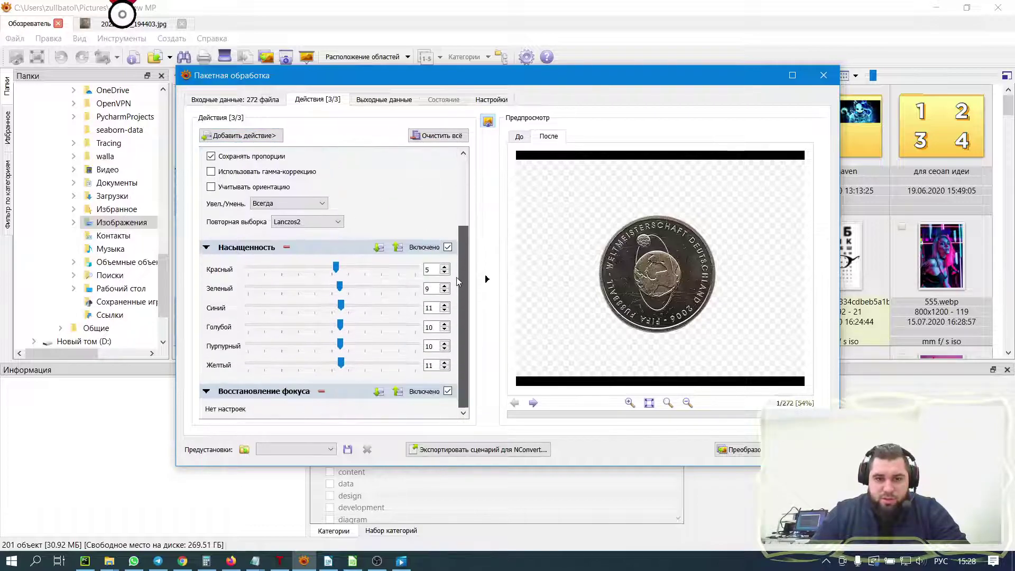
pyautogui.click(271, 139)
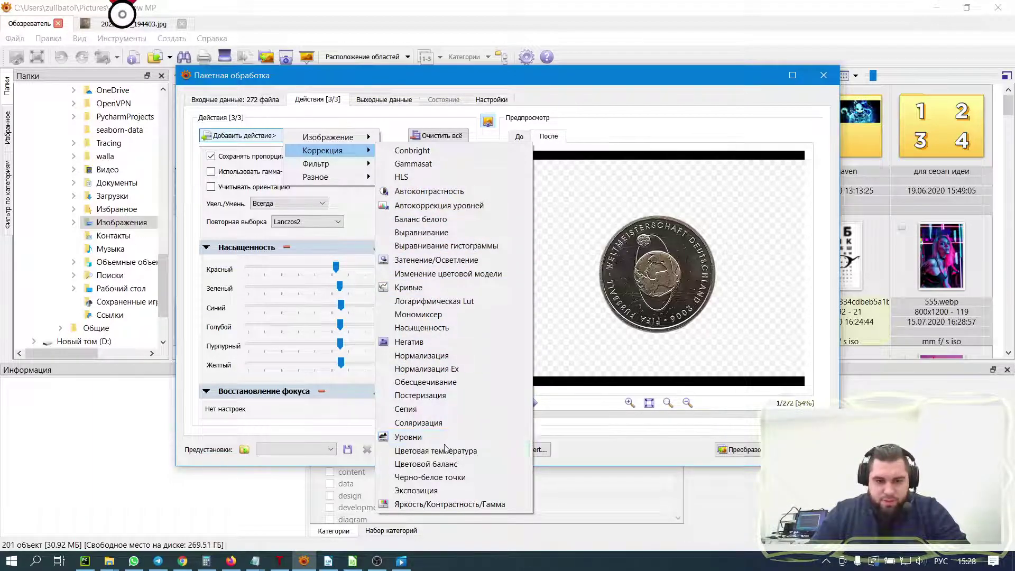
pyautogui.moveTo(346, 170)
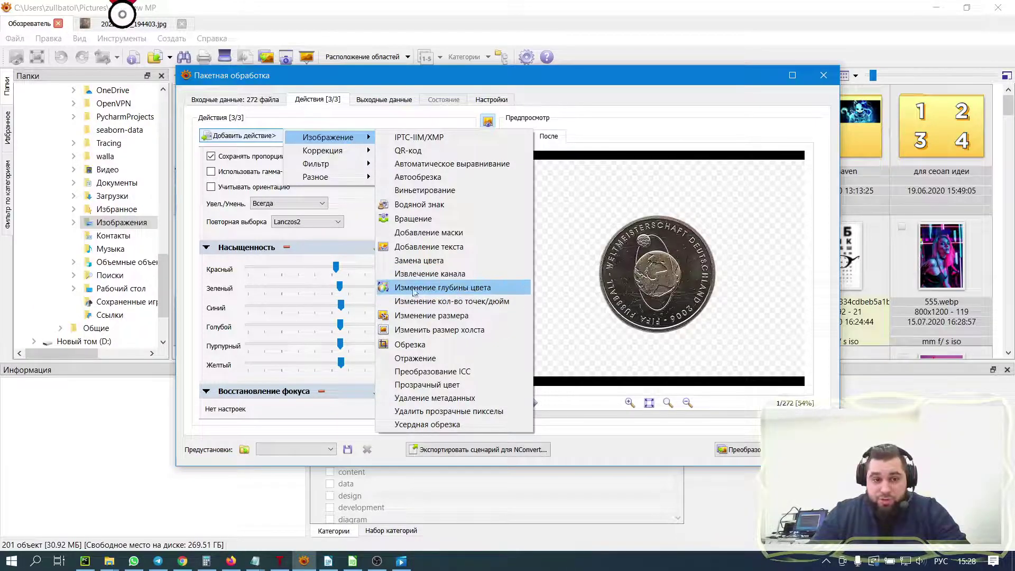
# Step: Place the resize action (Изменение размера) below saturation (Насыщенность), and collapse and re-expand the focus restoration action
pyautogui.click(341, 251)
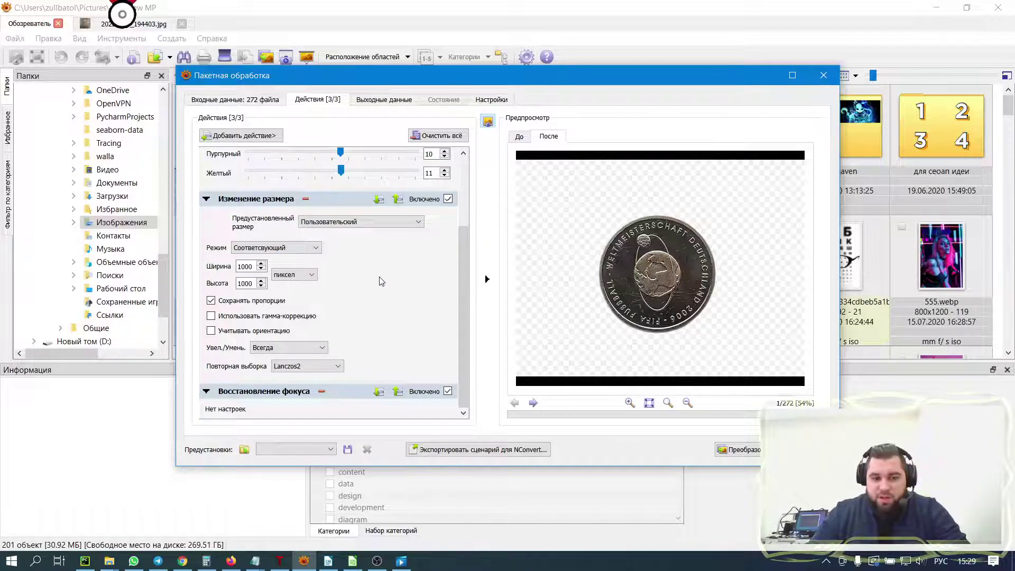
pyautogui.click(206, 391)
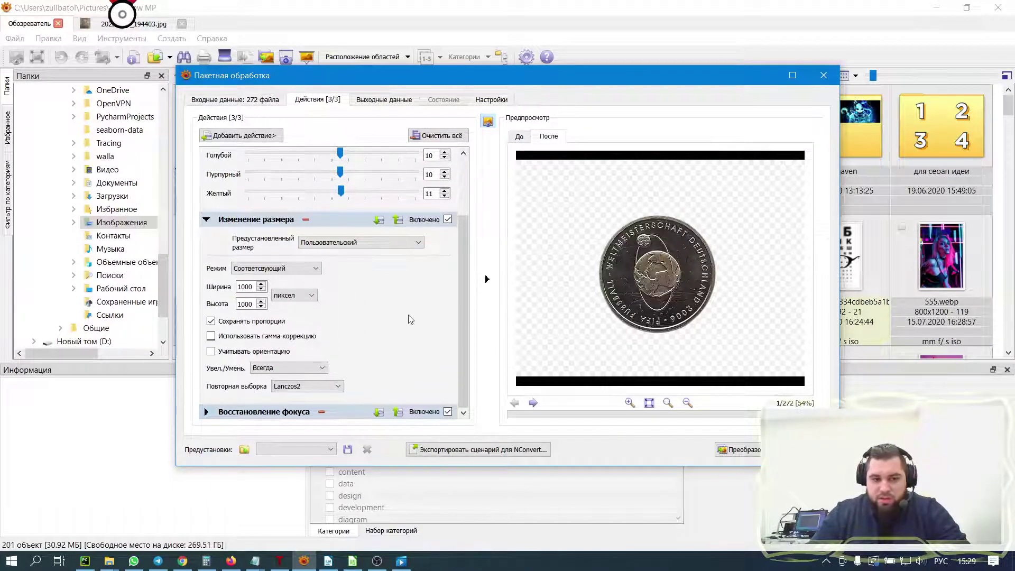
pyautogui.click(206, 412)
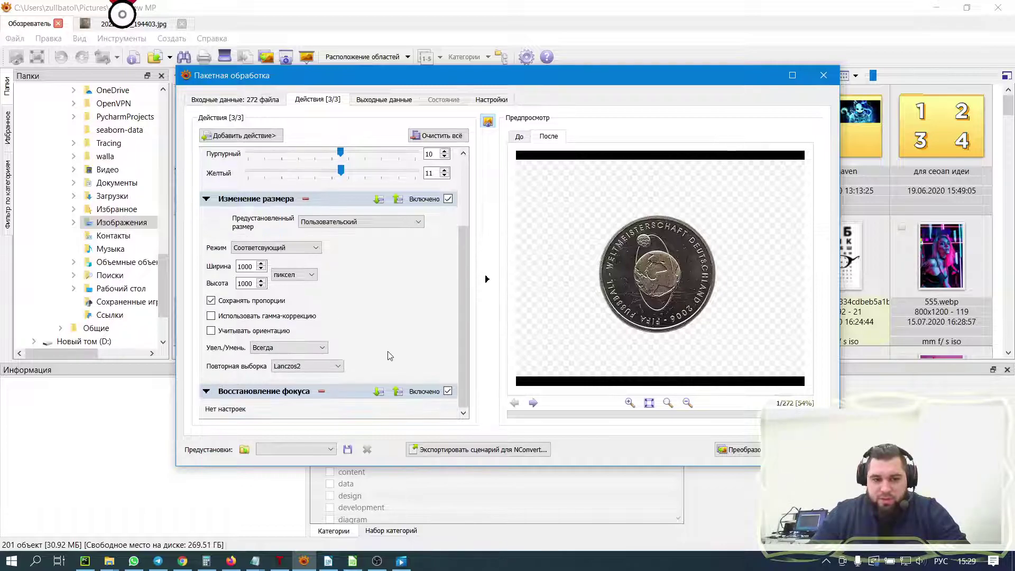
pyautogui.click(253, 136)
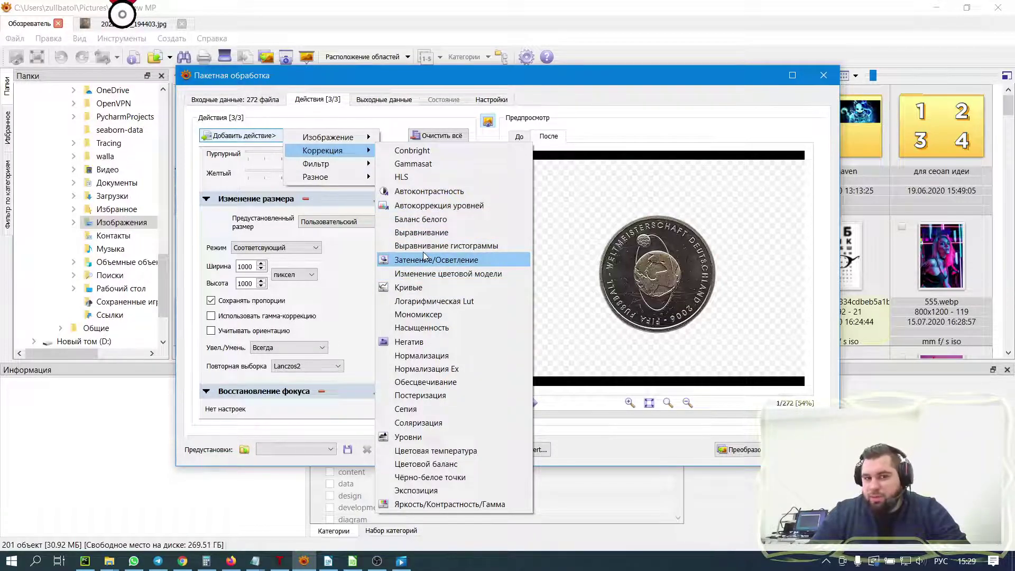
pyautogui.press('Escape')
pyautogui.press('Escape')
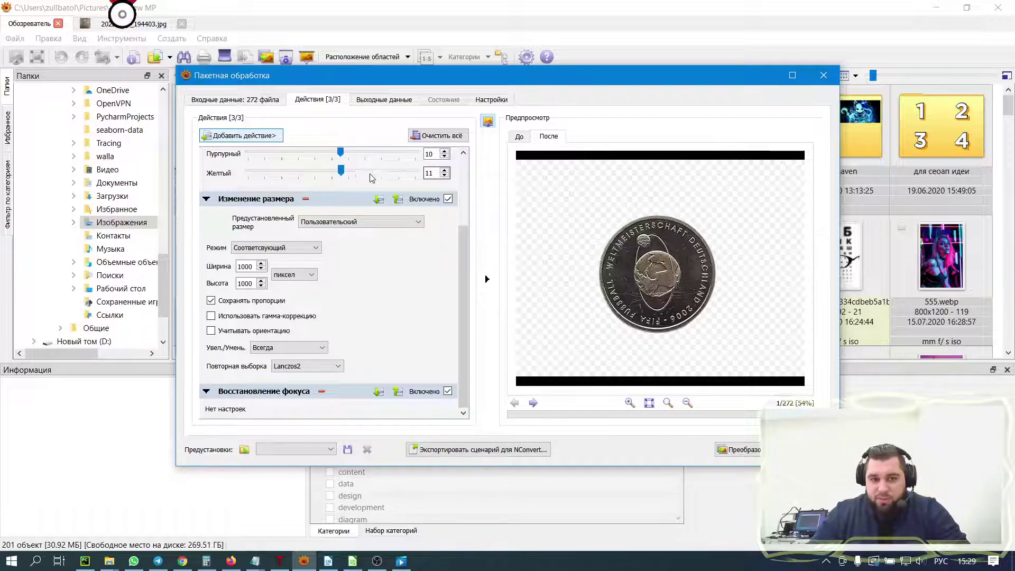
# Step: Set the yellow value (Желтый) of the saturation action to 10
pyautogui.moveTo(341, 170)
pyautogui.mouseDown()
pyautogui.moveTo(271, 178)
pyautogui.moveTo(340, 177)
pyautogui.mouseUp()
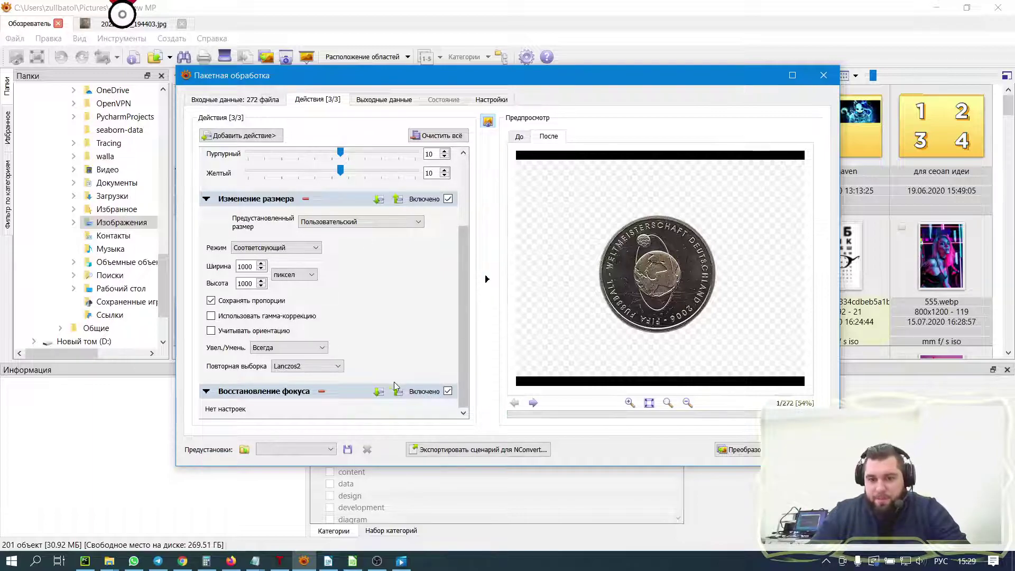
pyautogui.scroll(3, 401, 244)
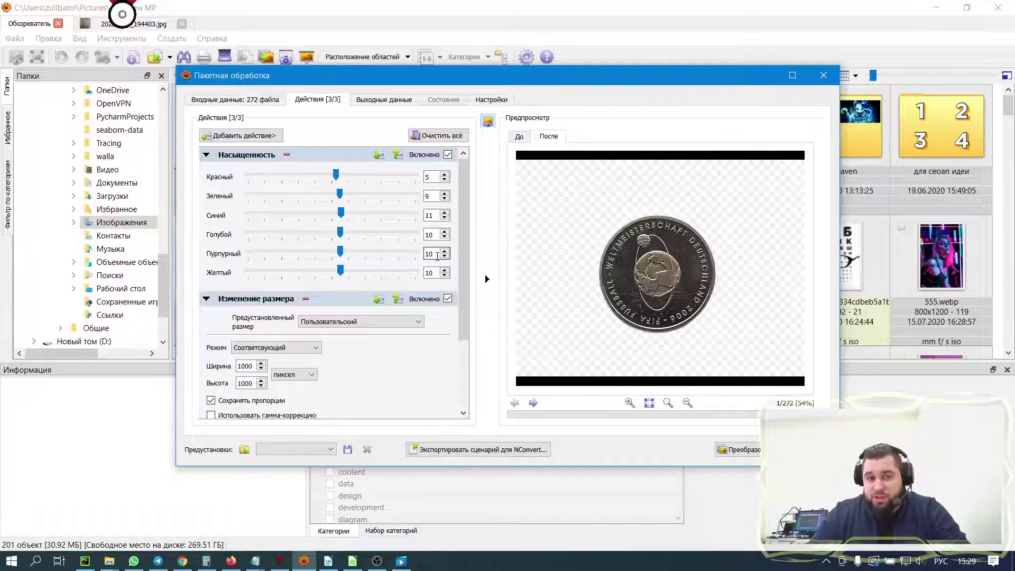
# Step: Check the write settings of the JPG output format, such as quality and metadata options, and accept them
pyautogui.click(390, 101)
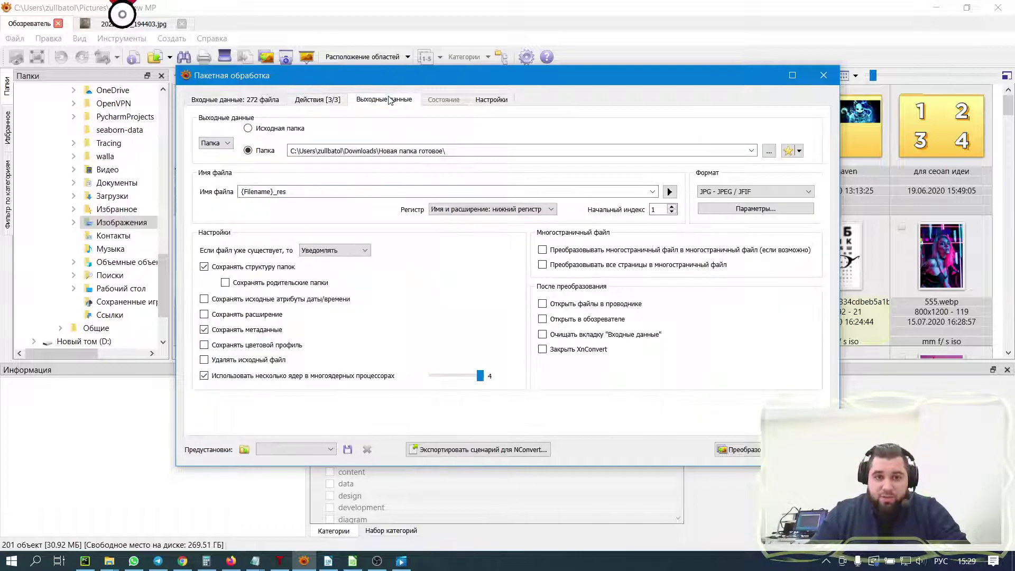
pyautogui.click(736, 212)
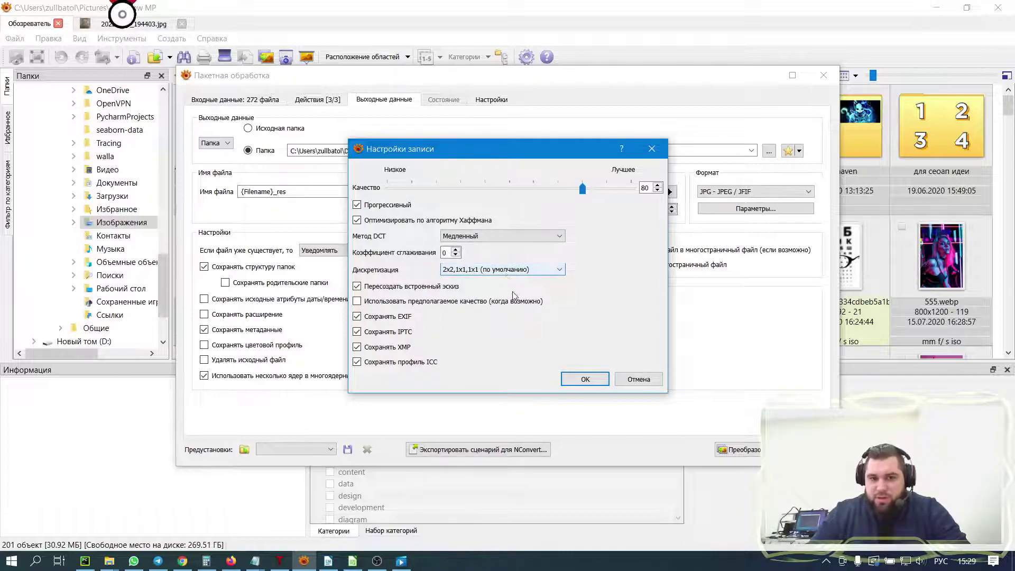
pyautogui.click(586, 379)
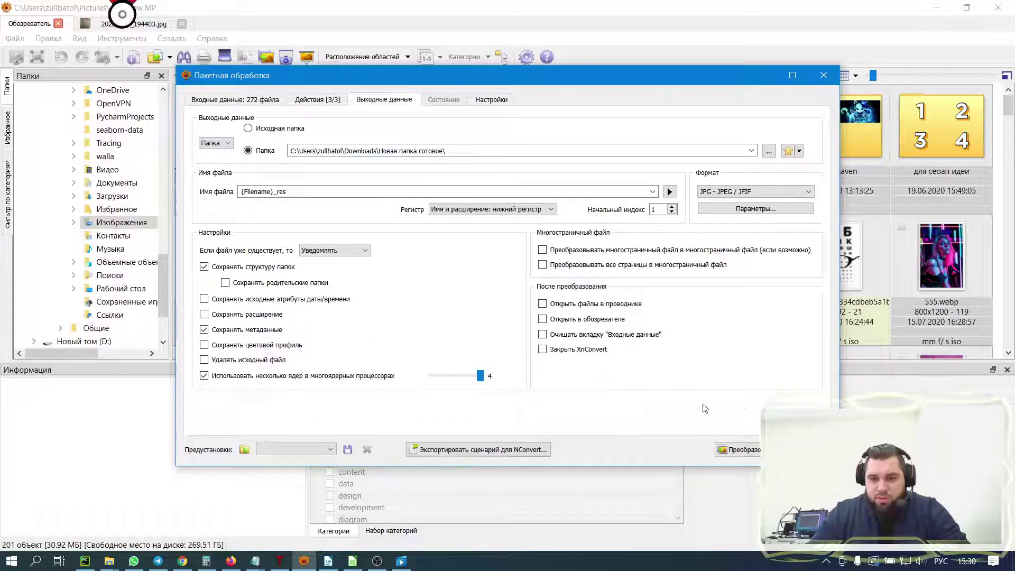
# Step: Start the batch conversion, accept the multi-core processing notice and allow all existing output files to be overwritten
pyautogui.click(747, 450)
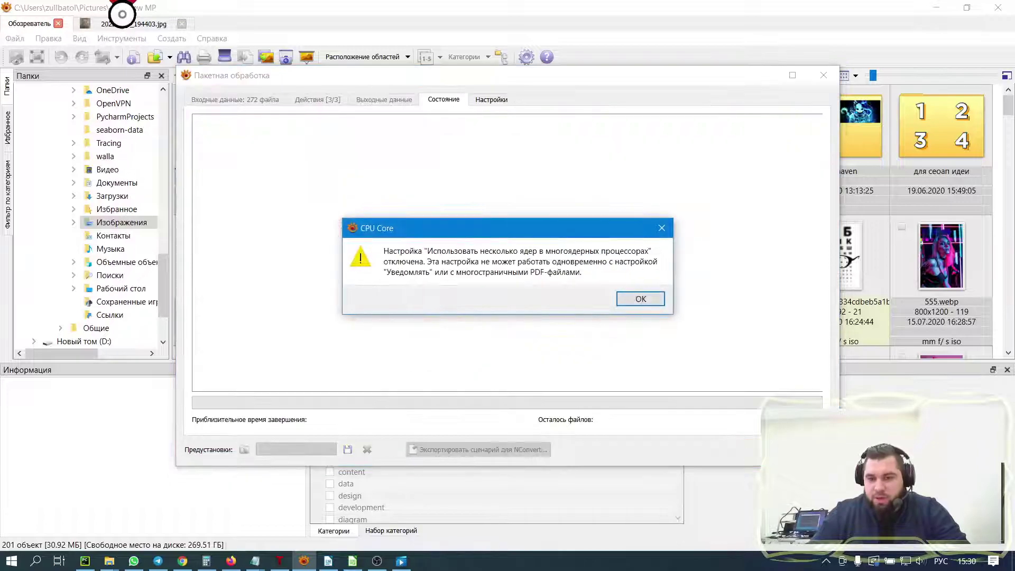
pyautogui.click(640, 299)
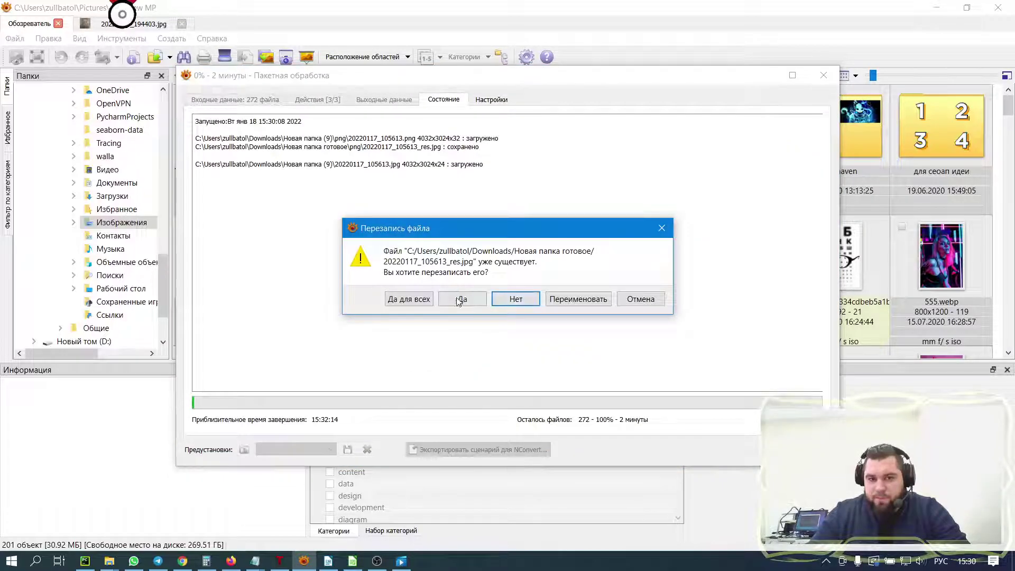
pyautogui.click(411, 297)
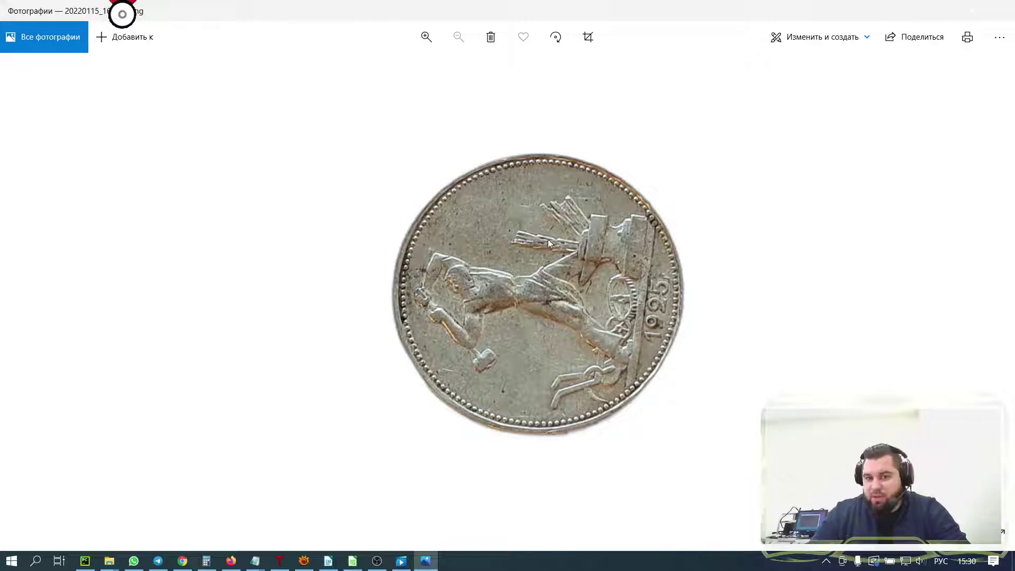
# Step: Look through the PNG coin photos in the Photos viewer (Фотографии), going forward one image and back
pyautogui.click(1000, 15)
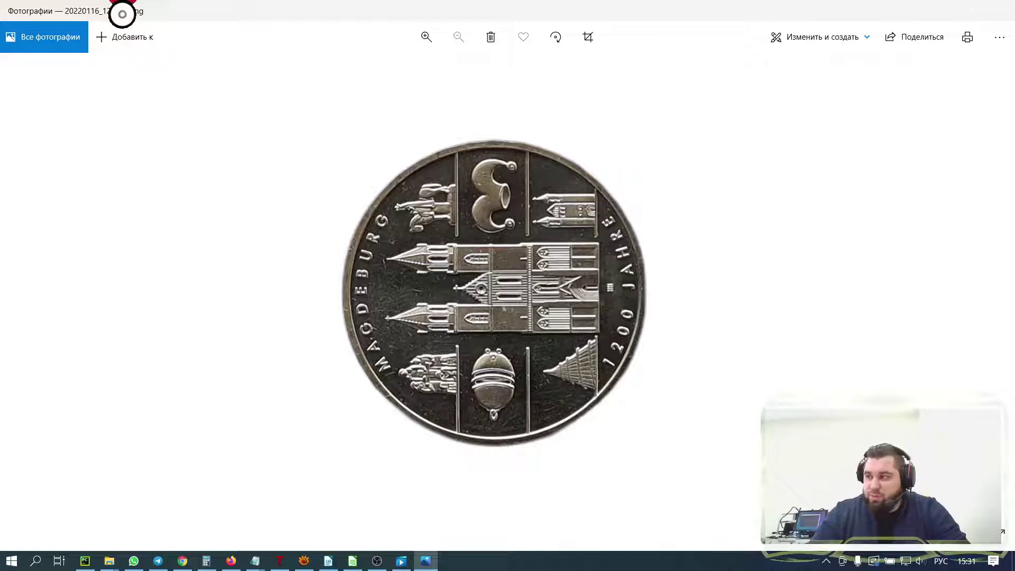
pyautogui.press('Right')
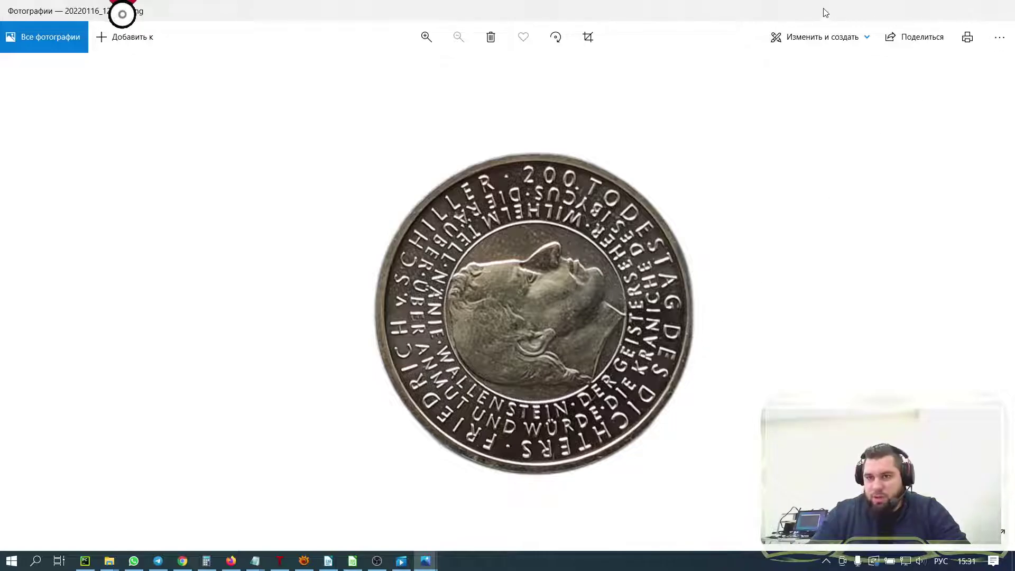
pyautogui.press('Left')
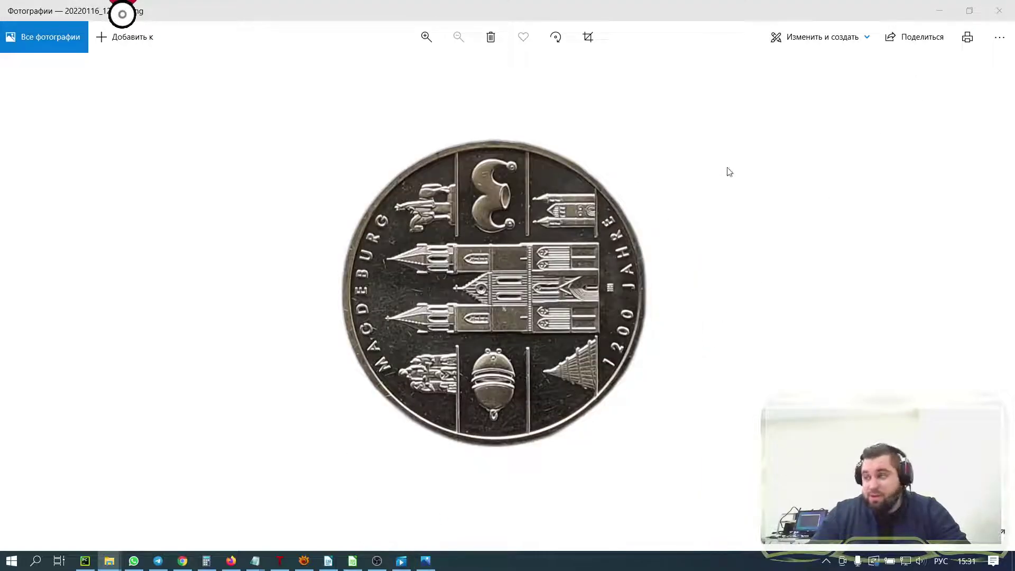